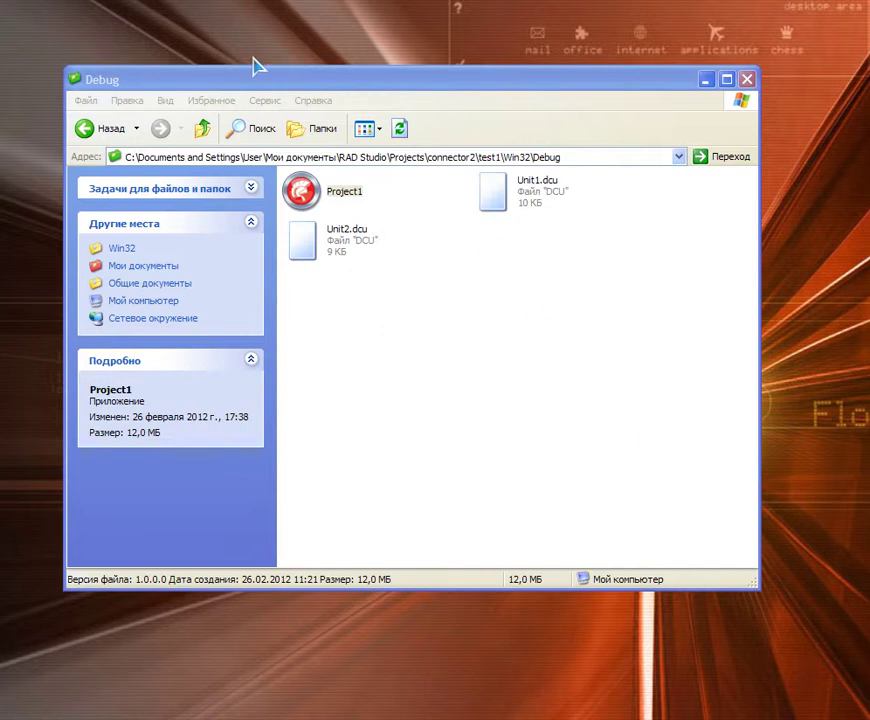
Step: Minimize the Debug folder window to reveal DB Pro Connector behind it
drag(268, 80, 276, 104)
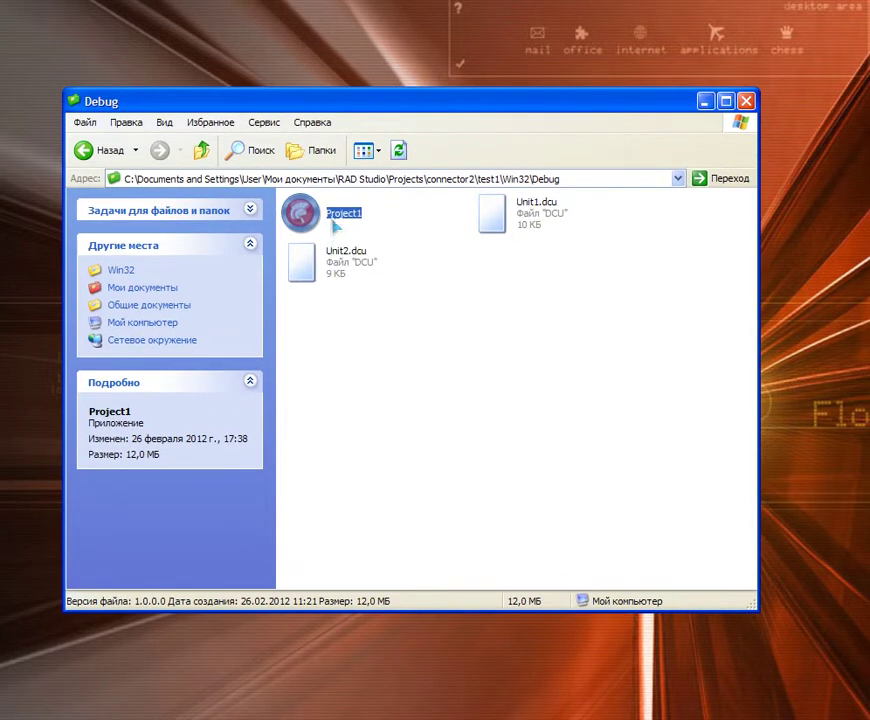
click(704, 102)
Step: Move the DB Pro Connector main window to the centre of the screen
drag(320, 114, 436, 128)
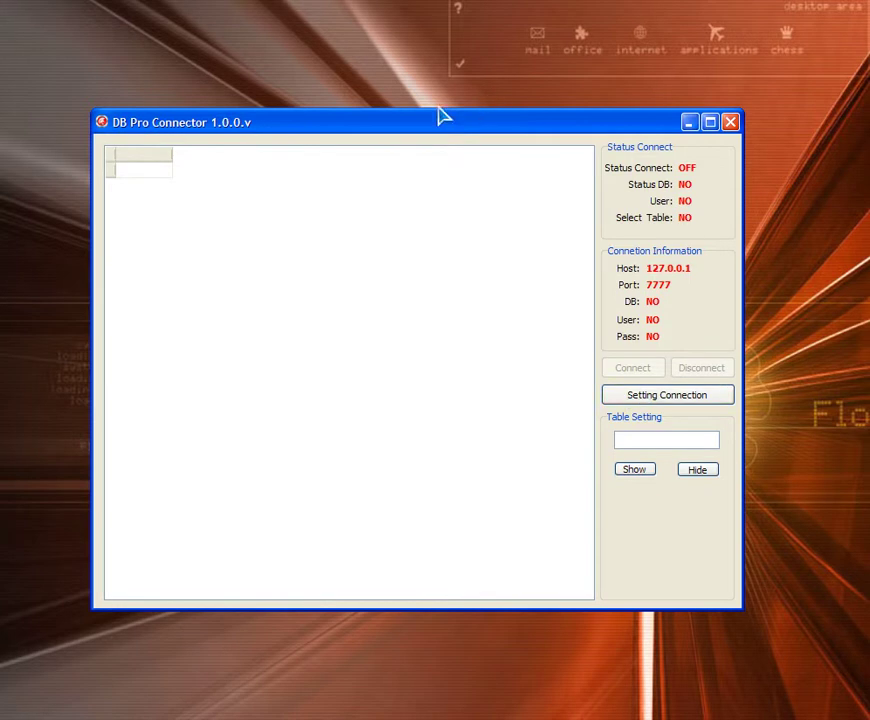
drag(383, 128, 394, 134)
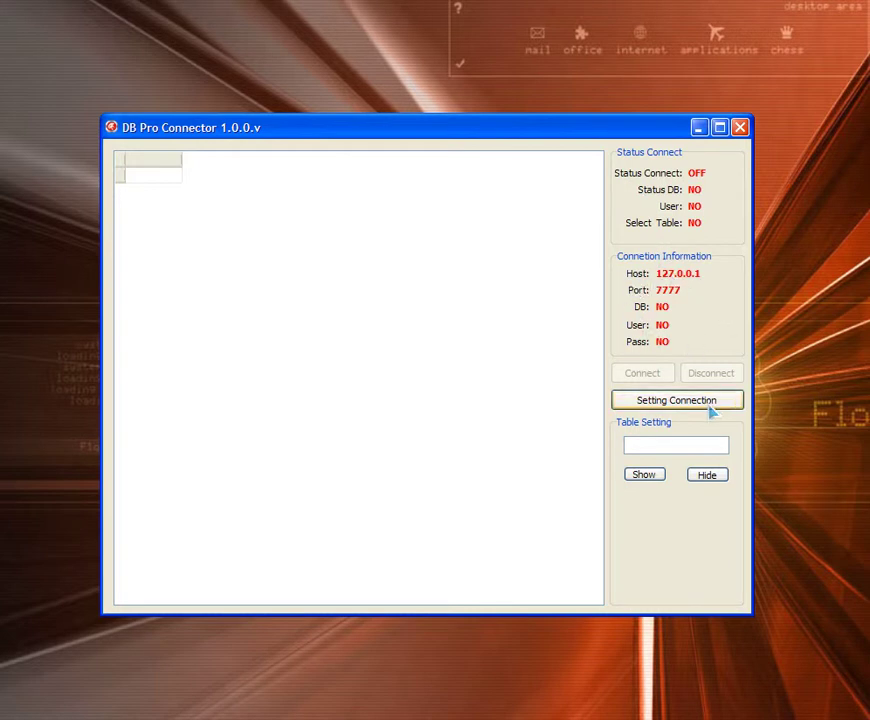
Step: Open the connection settings, centre the dialog, and name the connection Connect1
click(674, 408)
drag(145, 135, 353, 169)
click(336, 212)
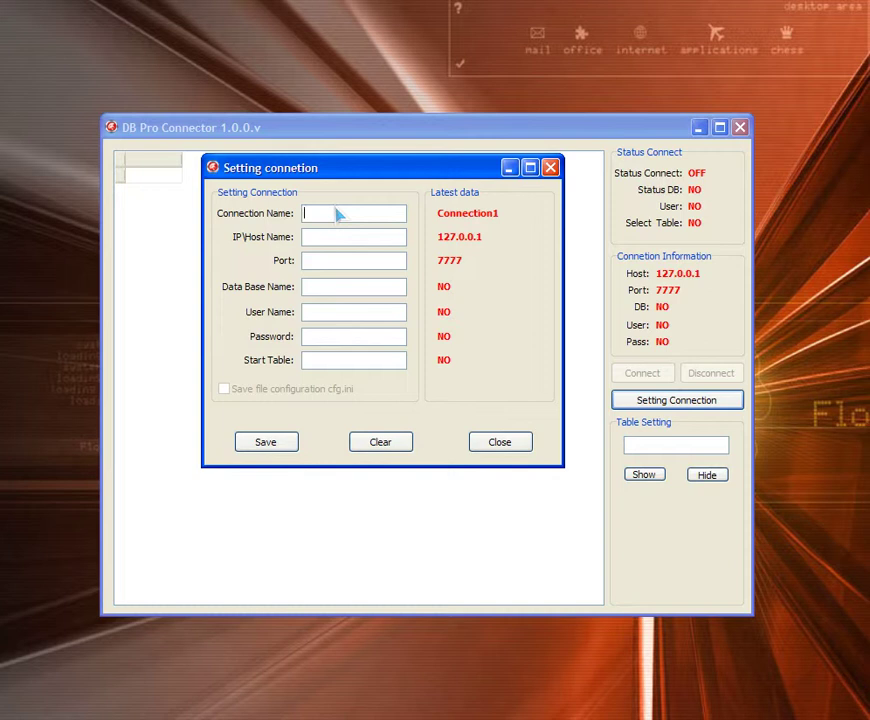
text(Coo)
key(BackSpace)
text(nnect1)
click(306, 360)
Step: Enter localhost as the connection's host name
click(323, 239)
text(local)
key(BackSpace)
key(BackSpace)
key(BackSpace)
text(x)
key(BackSpace)
text(calhost)
Step: Fill in the database name and the database user name and password
click(351, 287)
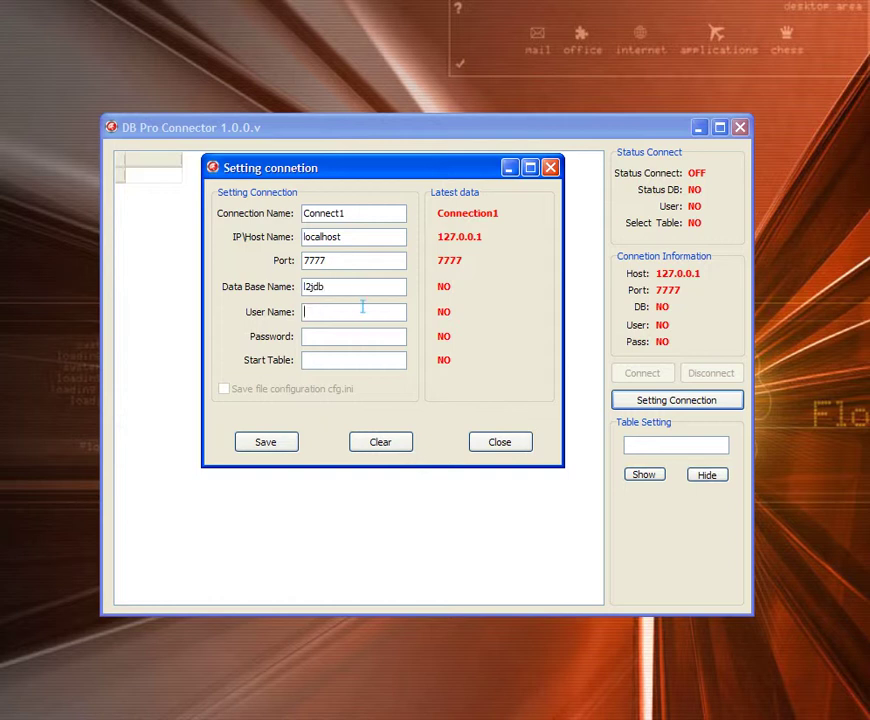
click(363, 309)
click(366, 310)
click(326, 310)
Step: Review the connection name, port, database, user name and password entries
drag(433, 171, 470, 218)
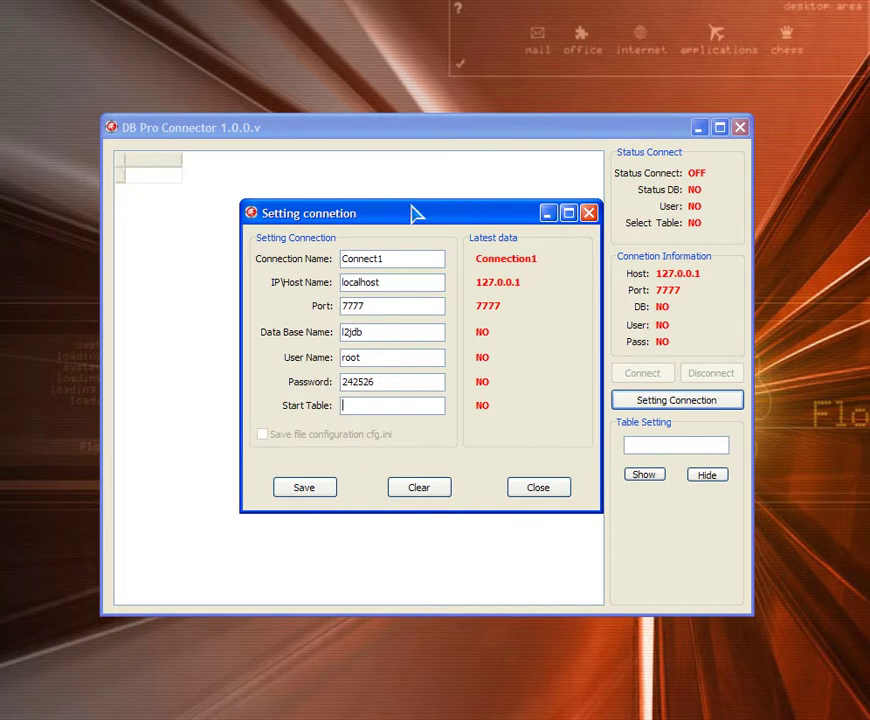
click(389, 259)
click(385, 303)
click(376, 335)
click(381, 356)
click(386, 381)
Step: Recheck the entries, then save the Connect1 settings and close the dialog
click(375, 406)
click(384, 382)
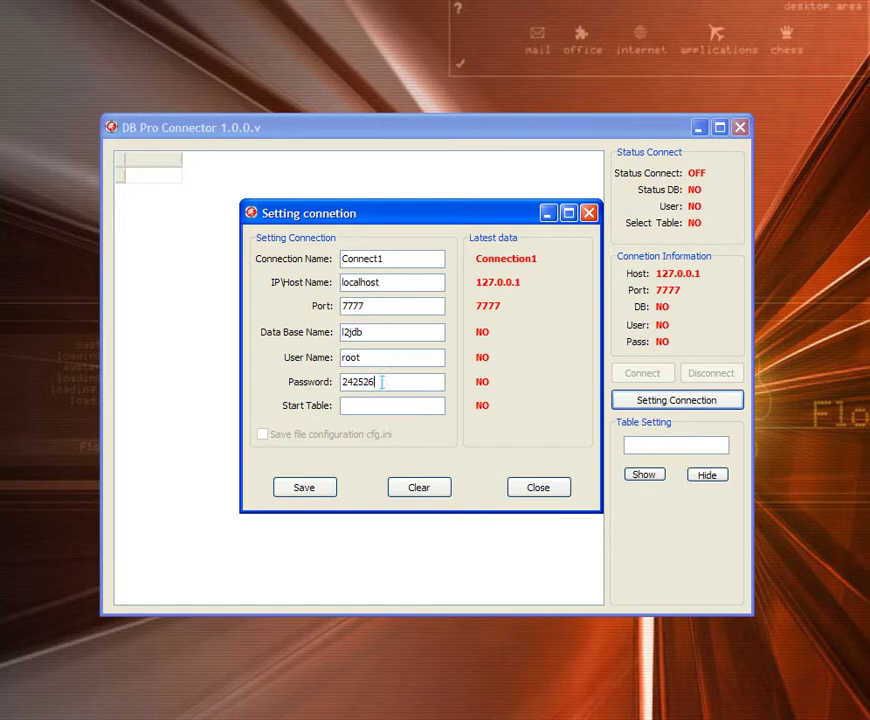
click(362, 332)
click(390, 306)
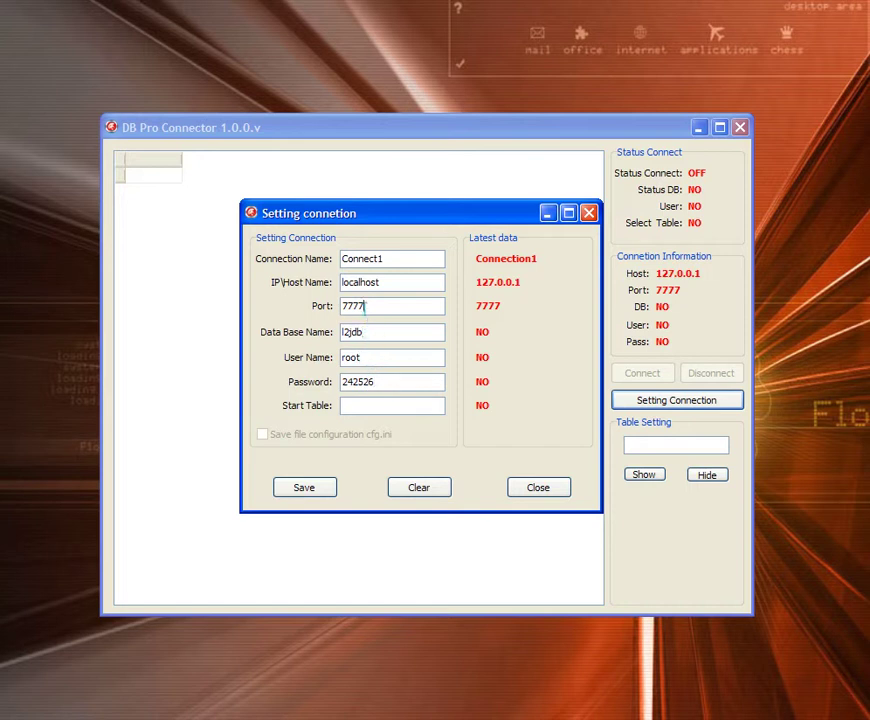
click(305, 489)
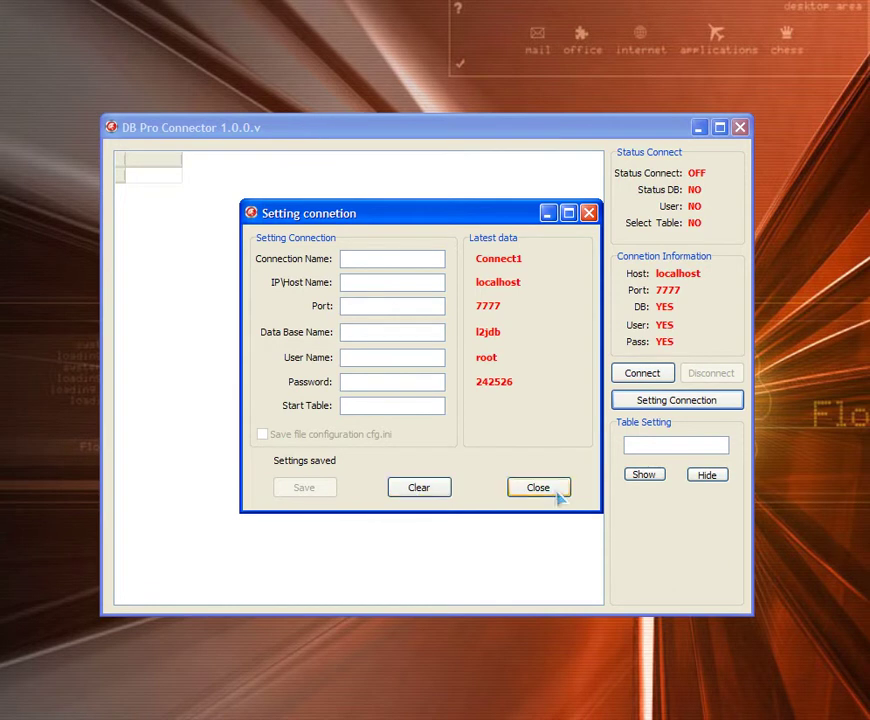
click(525, 492)
Step: Connect to the localhost database on port 7777
click(642, 378)
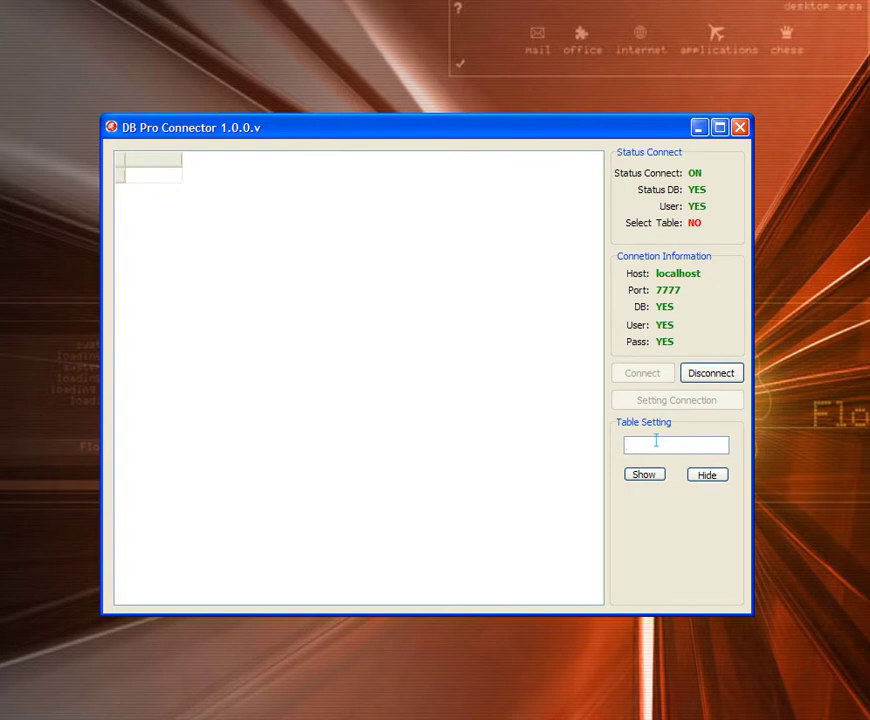
Step: Show the accounts table and scroll the grid across its login and password columns
text(accounts)
click(632, 479)
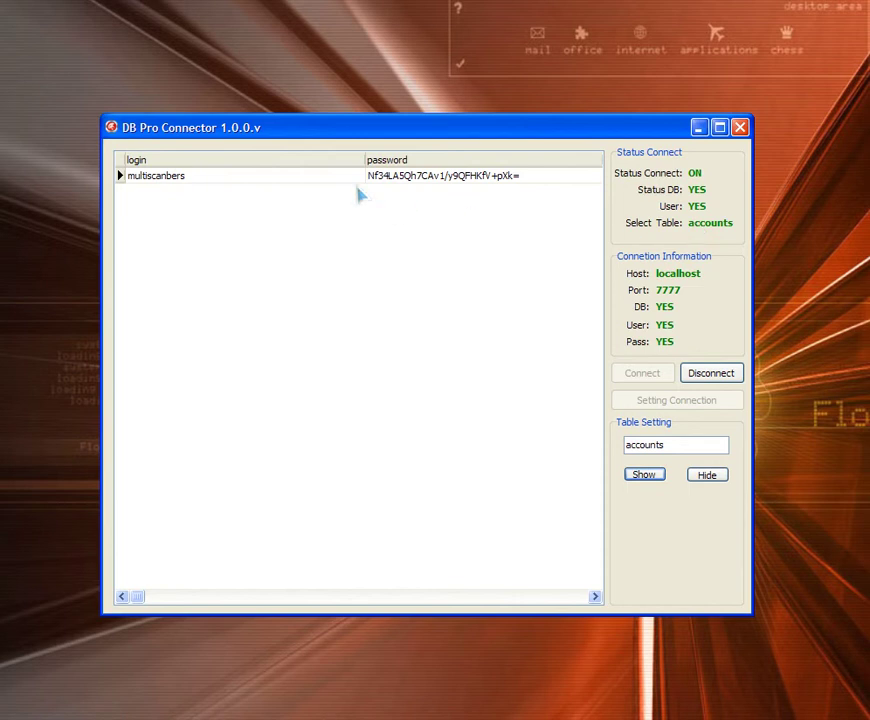
mouse_move(137, 598)
mouse_down()
mouse_move(375, 618)
mouse_move(590, 608)
mouse_move(486, 618)
mouse_move(134, 594)
mouse_up()
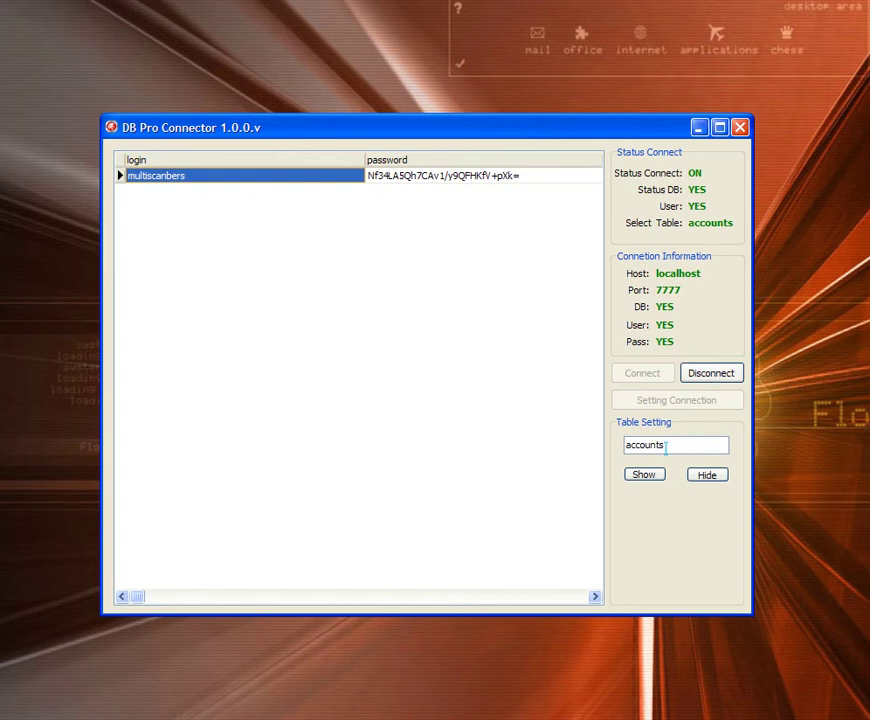
Step: Select the table name 'accounts' in the Table Setting box so it can be replaced
drag(665, 447, 607, 447)
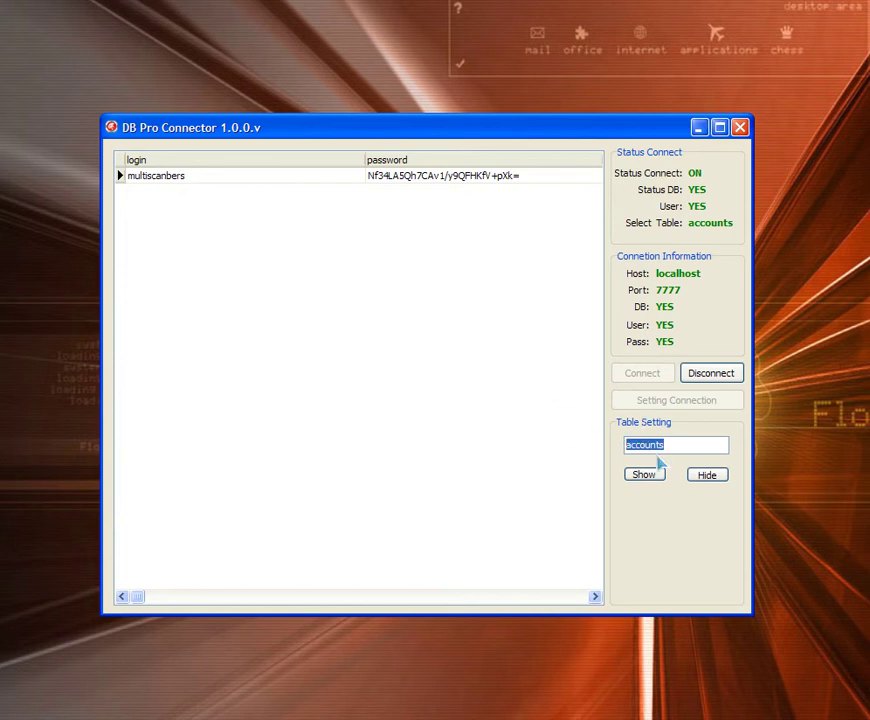
Step: Erase 'accounts' from the Table Setting name box, leaving it empty
drag(673, 445, 616, 444)
key(BackSpace)
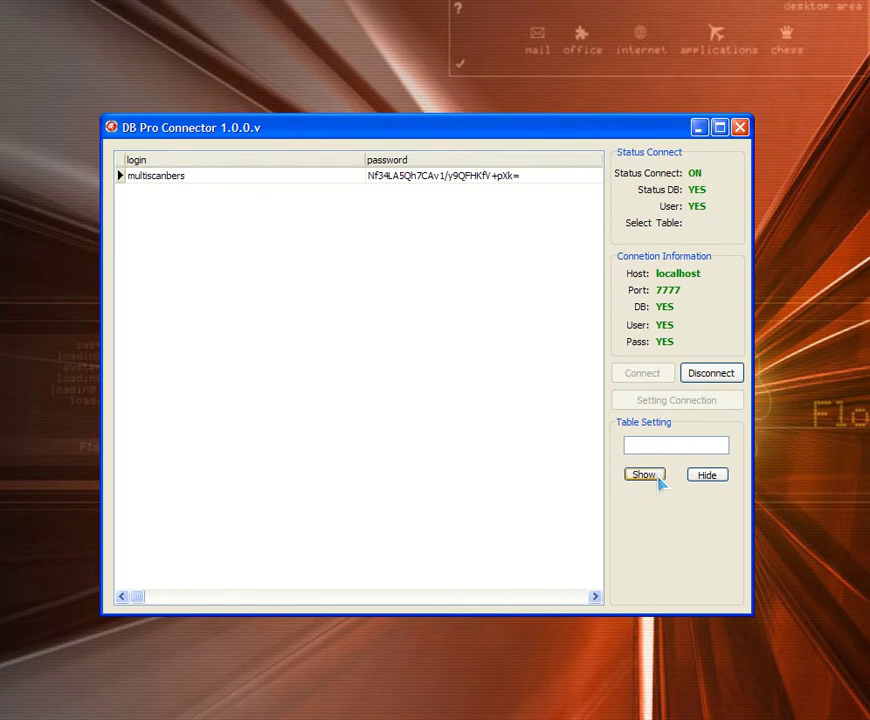
Step: Select the login row, hide it from the grid, and focus the Table Setting name field
click(421, 176)
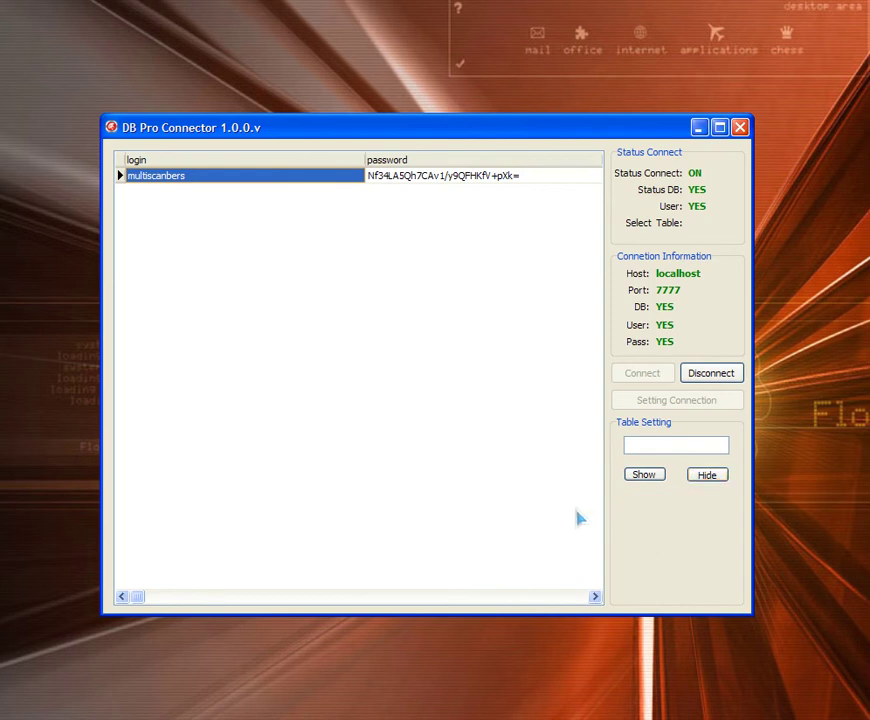
click(707, 481)
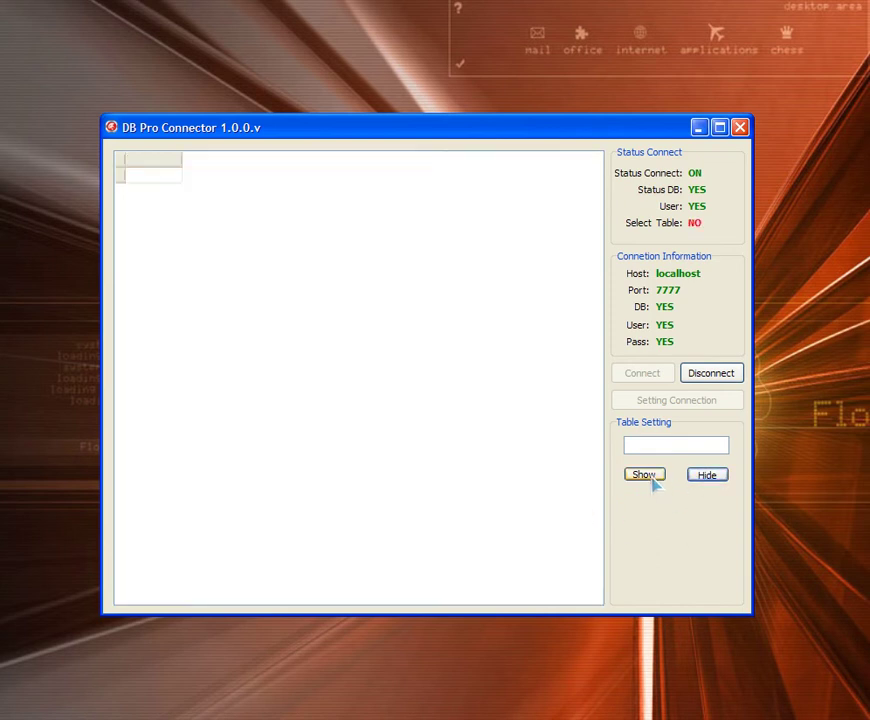
click(644, 448)
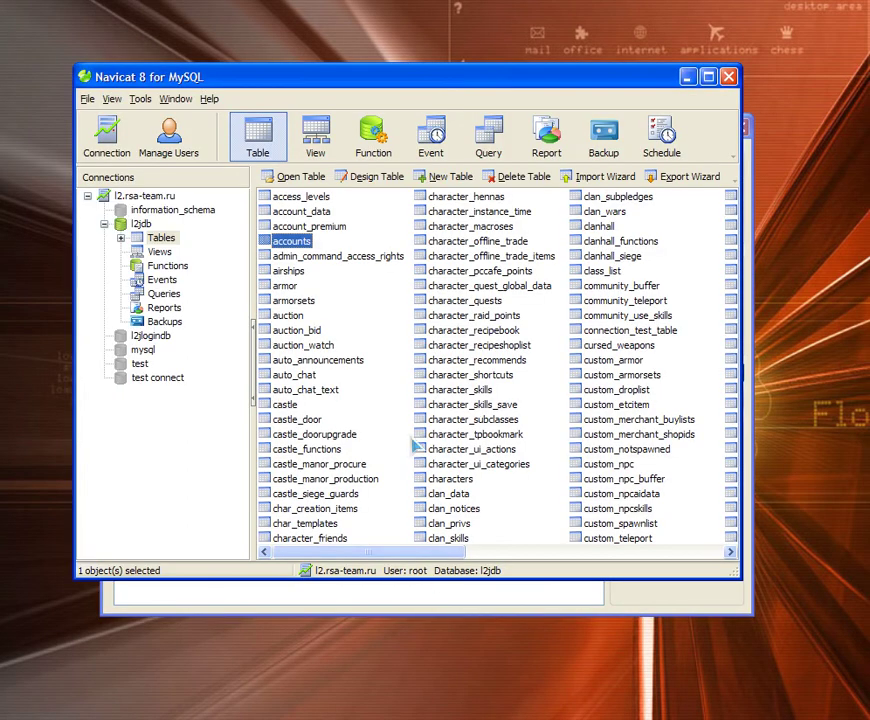
Step: Open the topic table's data in Navicat, dismiss the missing primary-key warning, and close it
scroll(347, 364, down, 5)
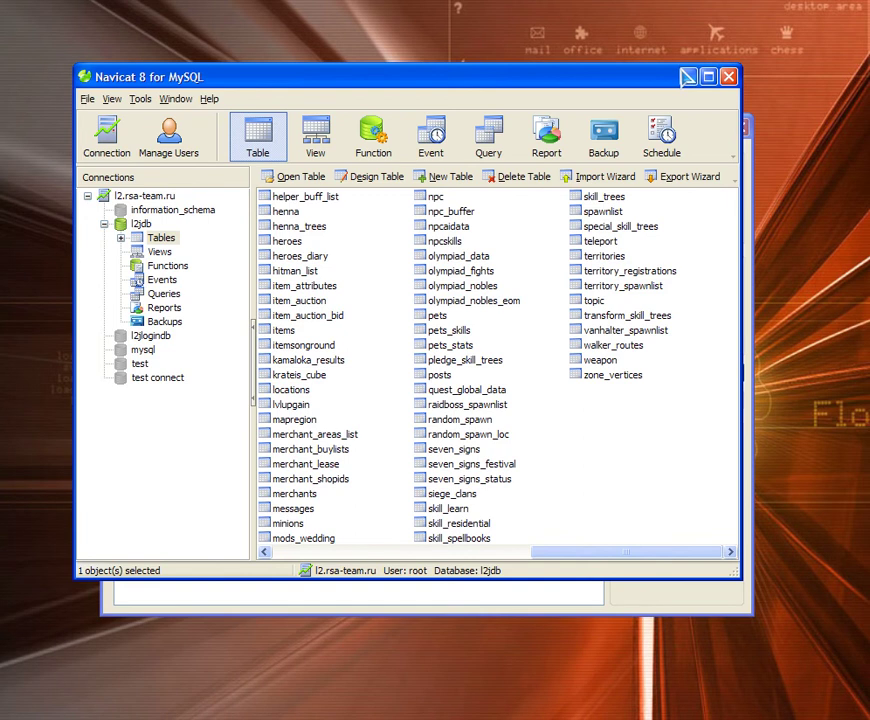
double_click(593, 300)
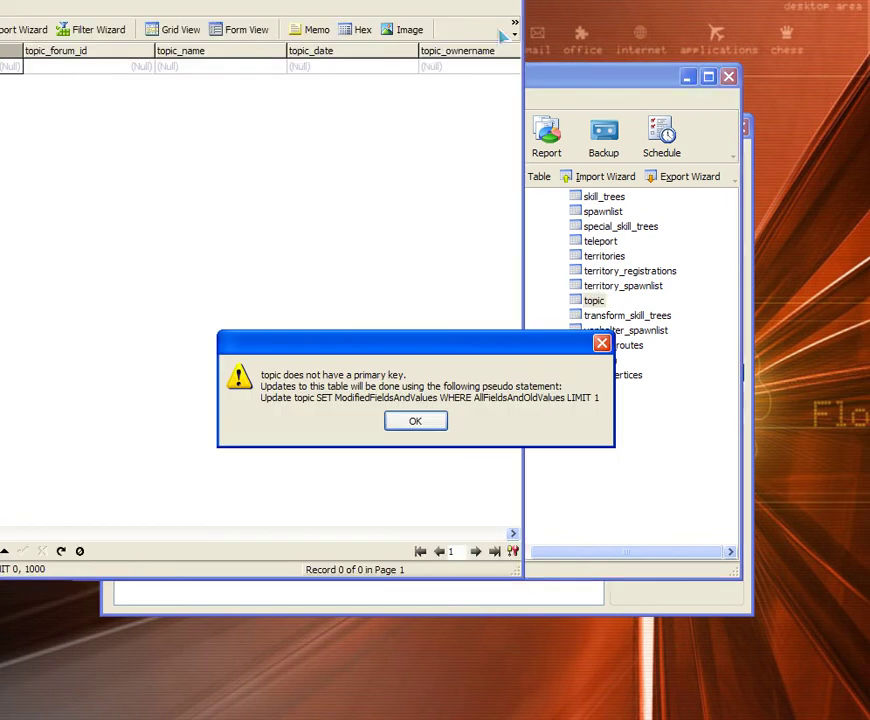
key(Return)
click(501, 12)
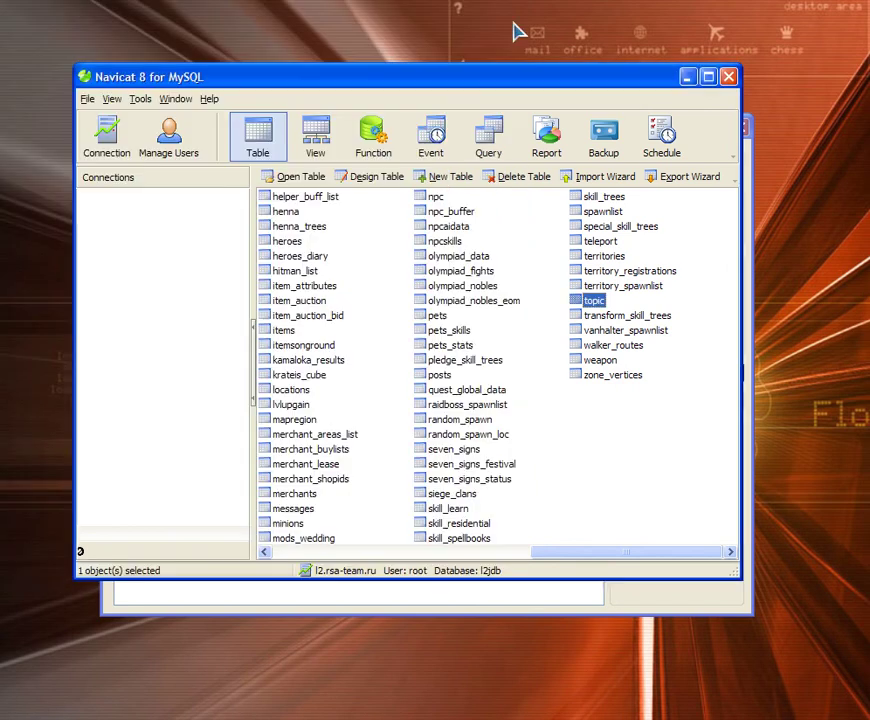
Step: View the skill_trees table rows in Navicat, then close Navicat
click(598, 199)
click(600, 198)
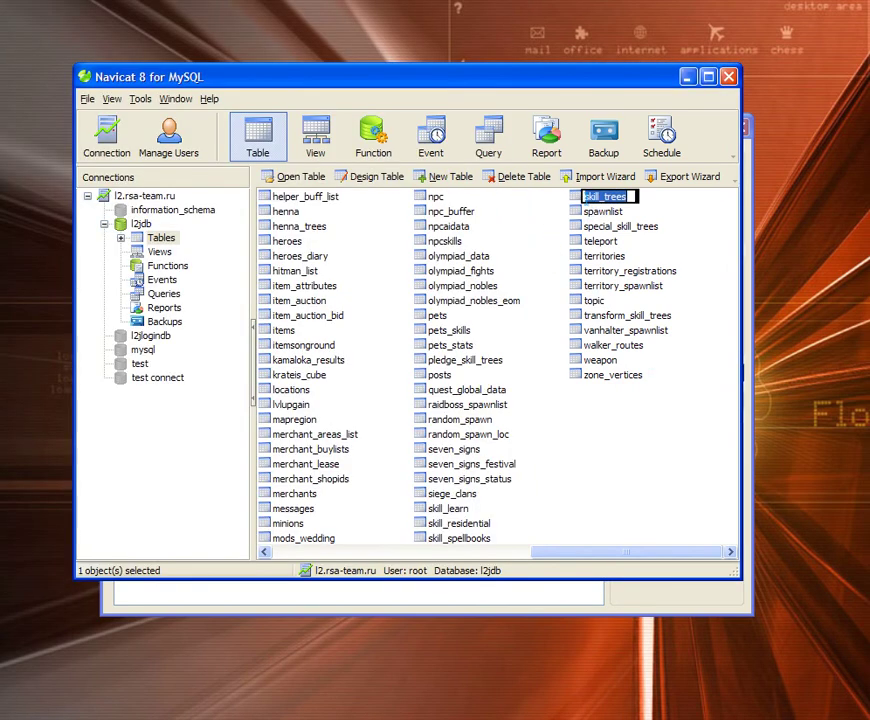
double_click(582, 201)
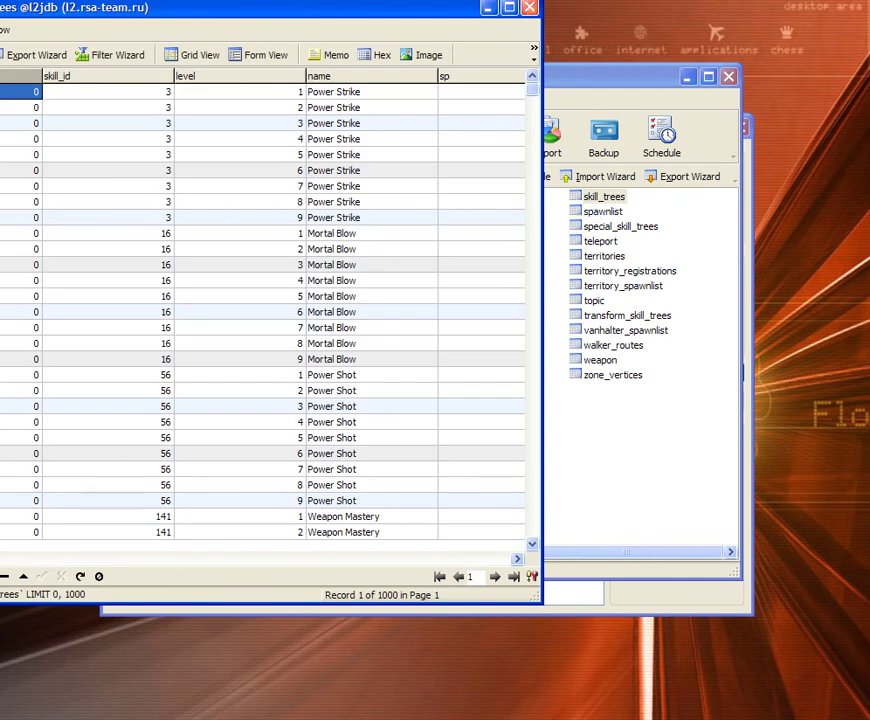
click(529, 8)
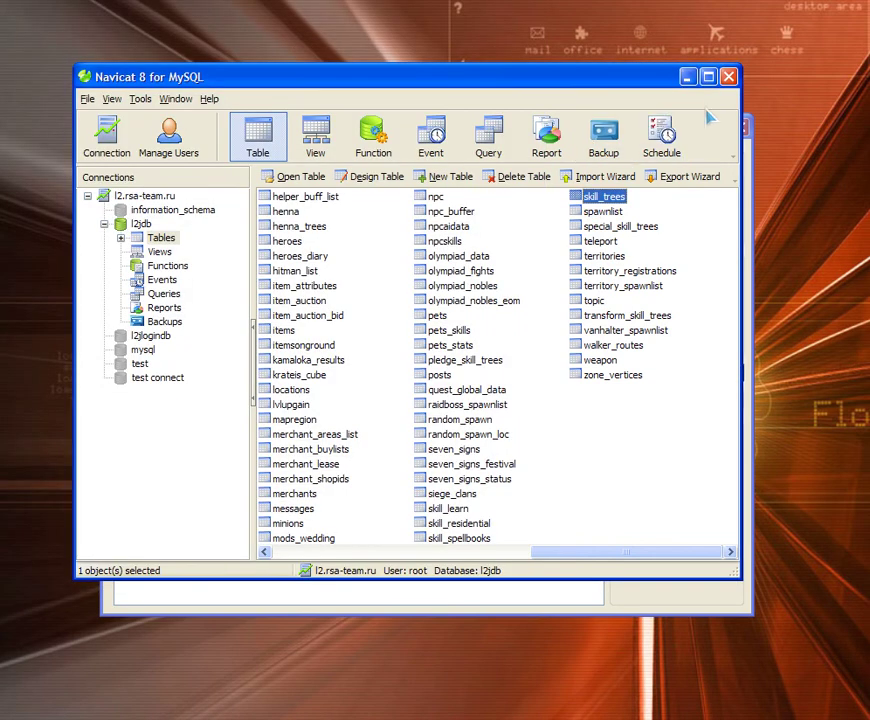
click(729, 78)
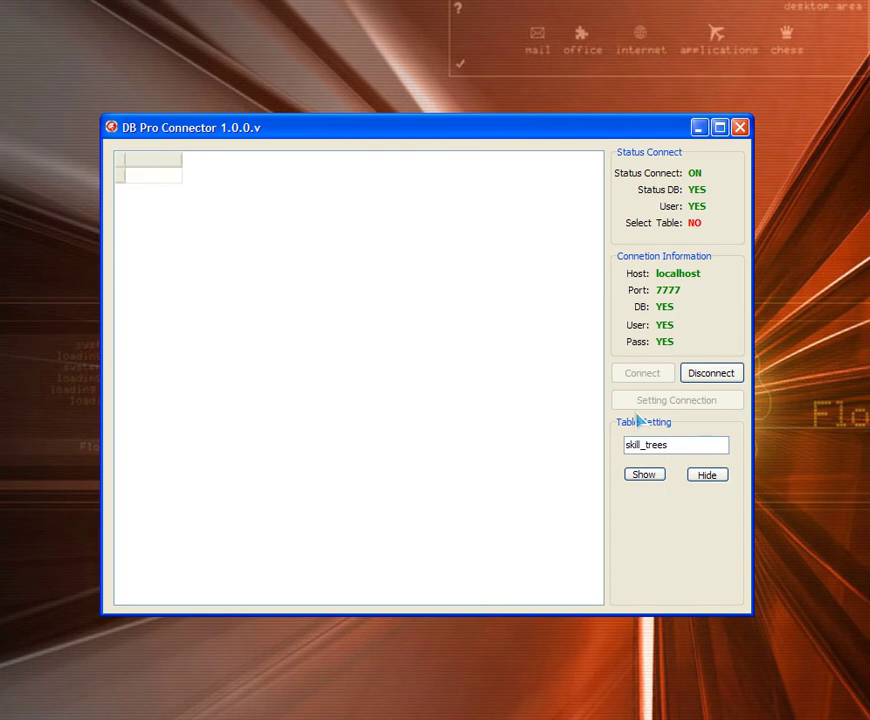
Step: Show the skill_trees table in the grid and scroll to its last rows and columns
click(653, 481)
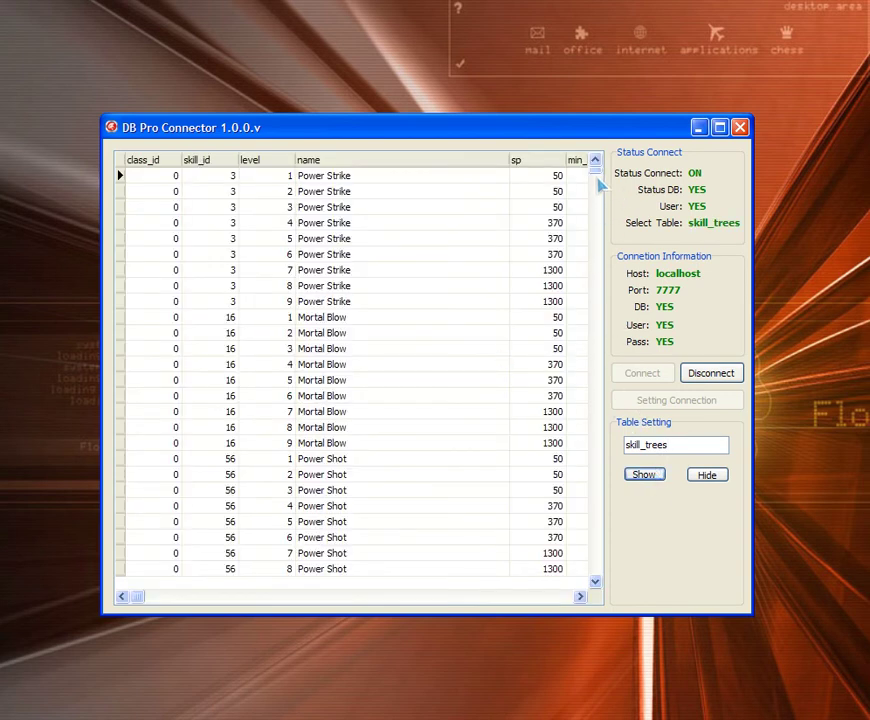
drag(596, 178, 588, 578)
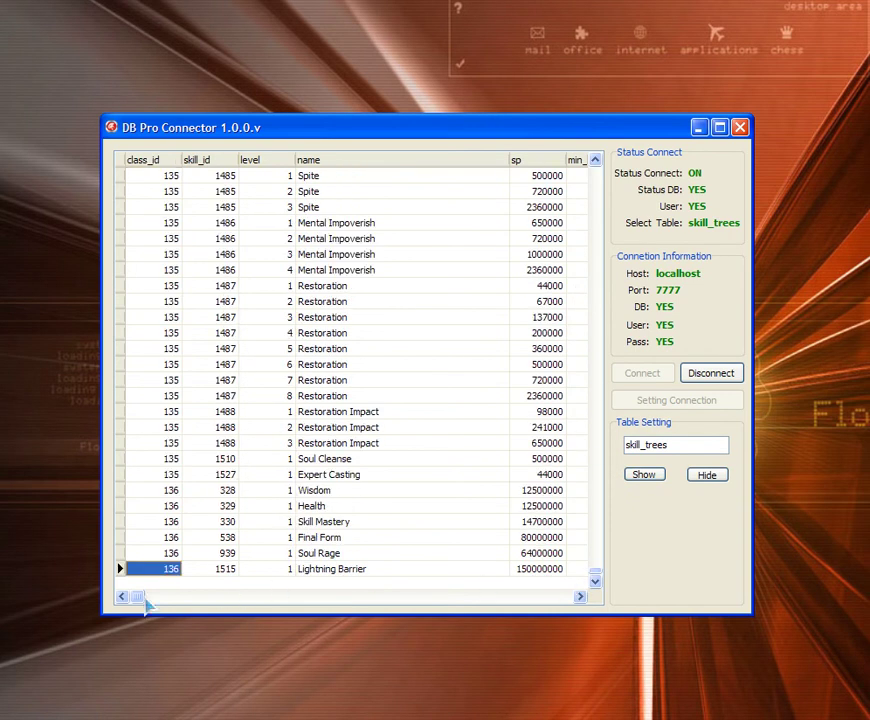
drag(230, 597, 196, 600)
Step: Disconnect from localhost:7777 so status reads OFF, then nudge the connector window slightly
click(710, 375)
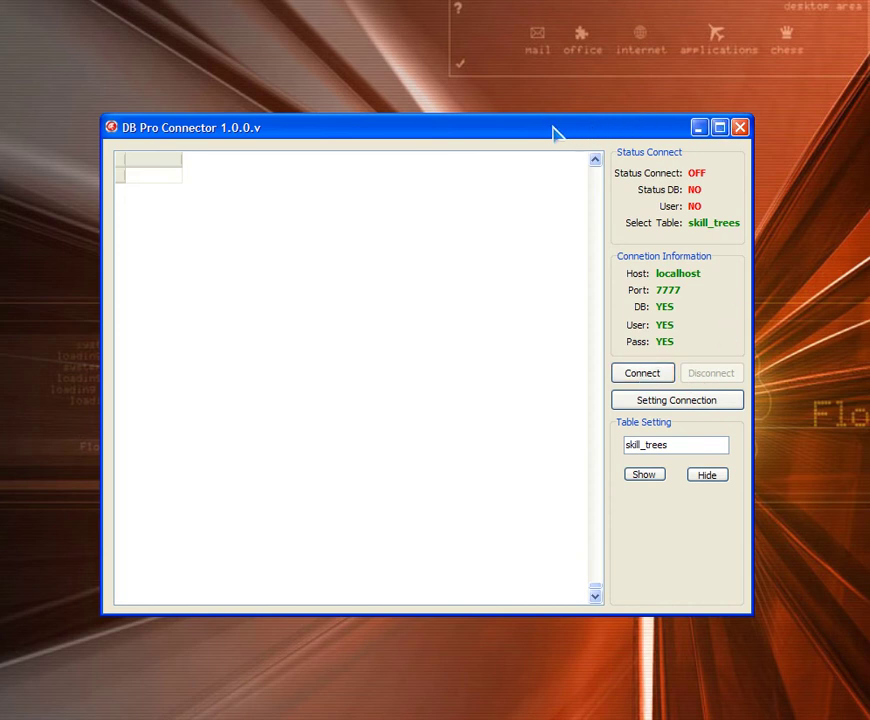
drag(555, 133, 558, 136)
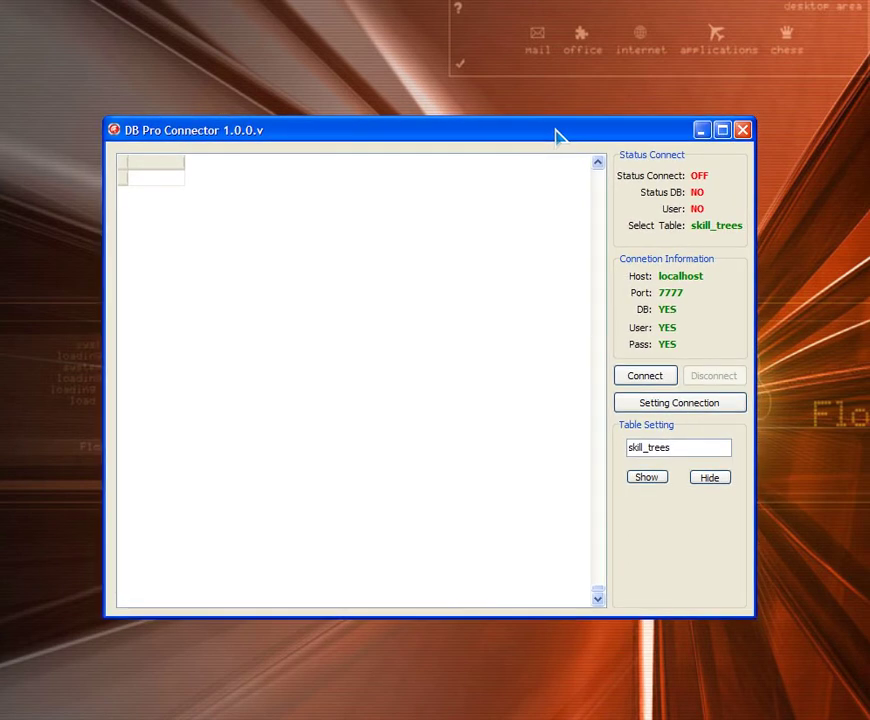